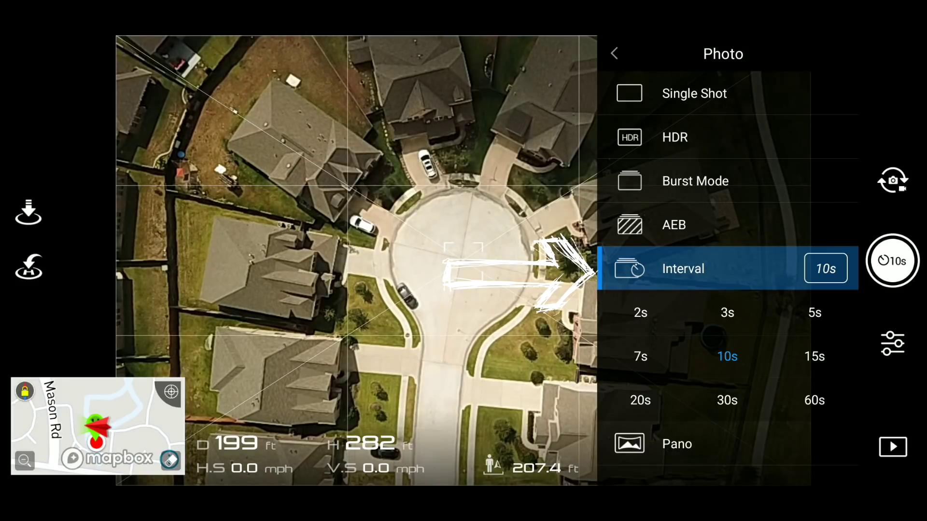
- Choose the 2s Interval photo mode in the DJI GO 4 camera settings
{"action": "left_click", "coordinate": [640, 312]}
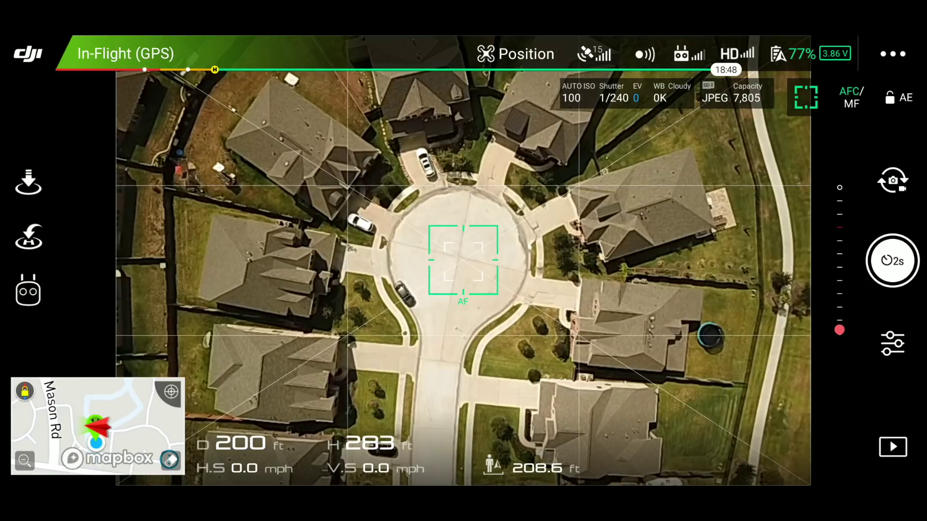
- Pick Point of Interest from the second page of Intelligent Flight modes and apply it over the cul-de-sac
{"action": "left_click", "coordinate": [28, 290]}
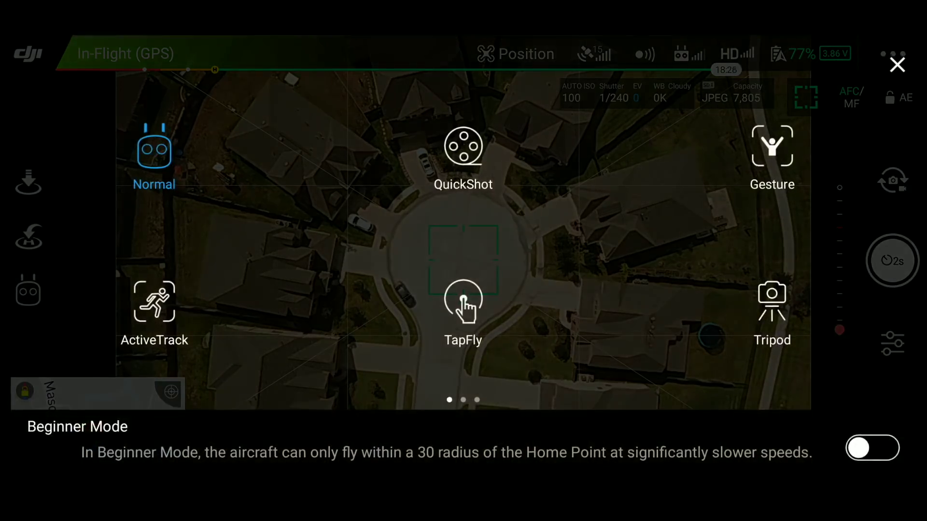
{"action": "left_click_drag", "start_coordinate": [772, 251], "coordinate": [154, 251]}
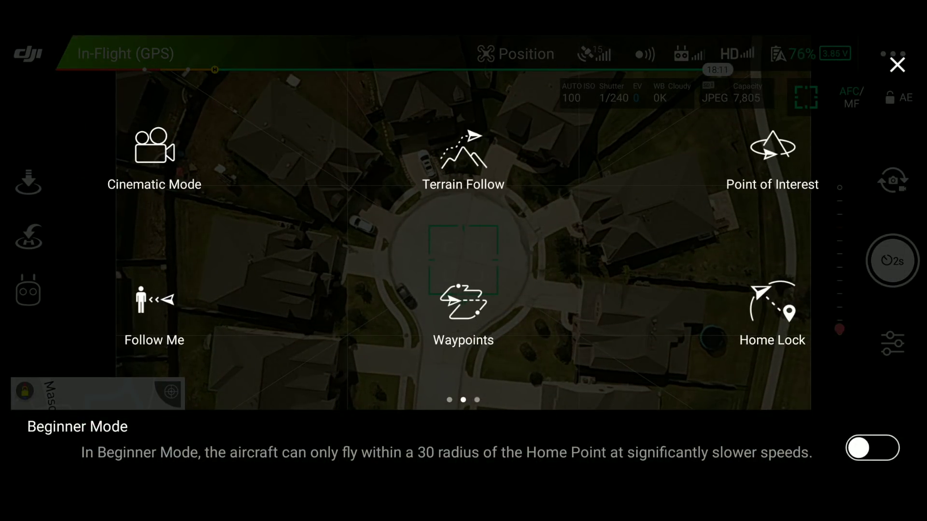
{"action": "left_click", "coordinate": [772, 155]}
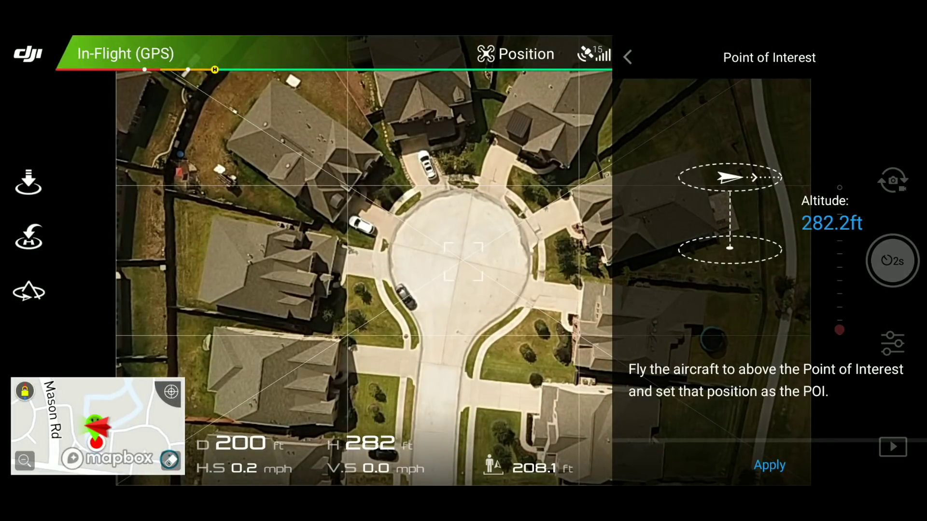
{"action": "left_click", "coordinate": [770, 465]}
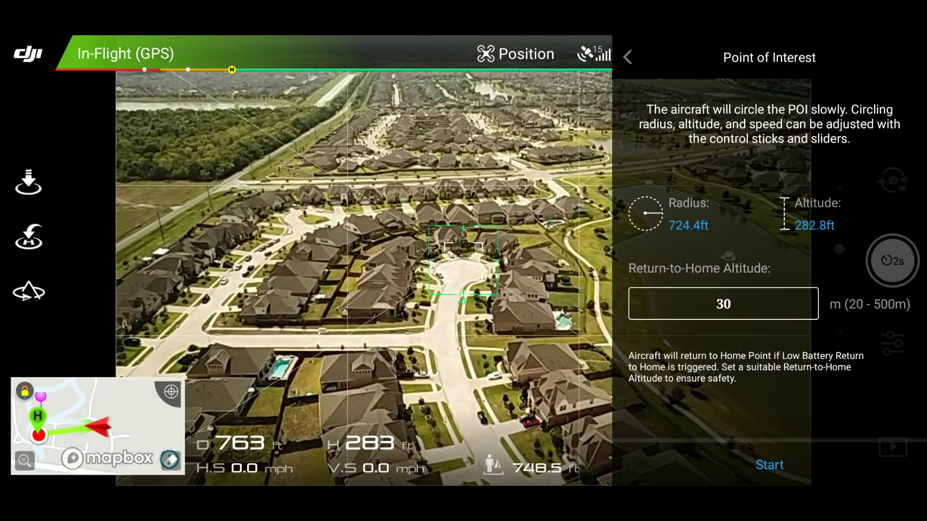
- Start the Point of Interest orbit and slow its speed to under 1 MPH
{"action": "left_click", "coordinate": [770, 465]}
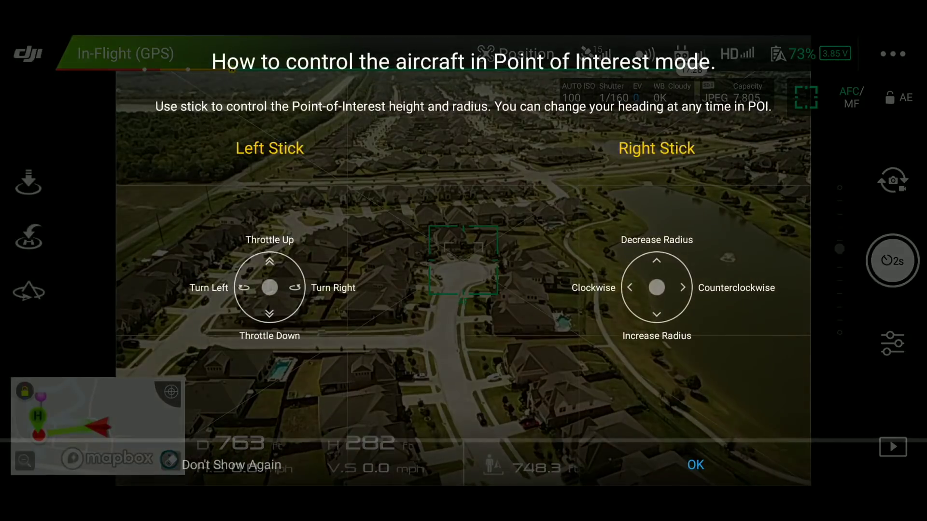
{"action": "left_click", "coordinate": [695, 465]}
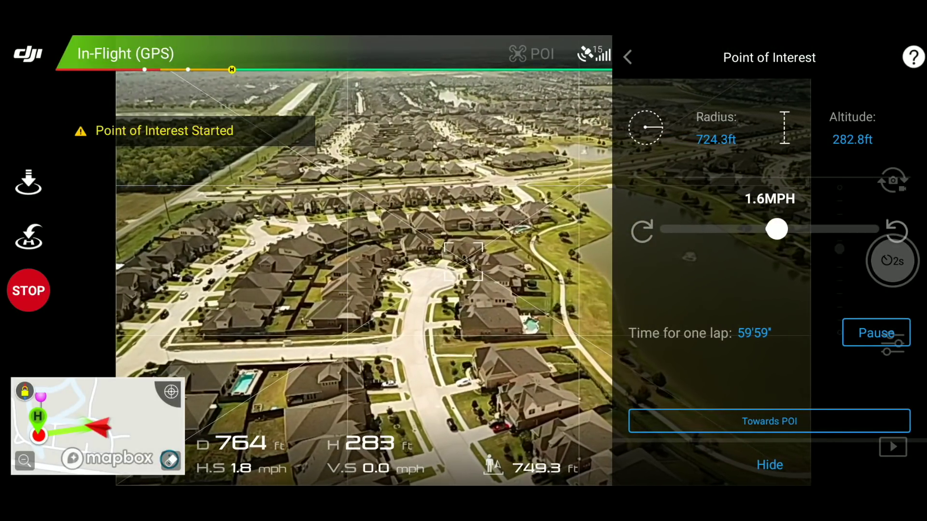
{"action": "left_click_drag", "start_coordinate": [776, 229], "coordinate": [745, 229]}
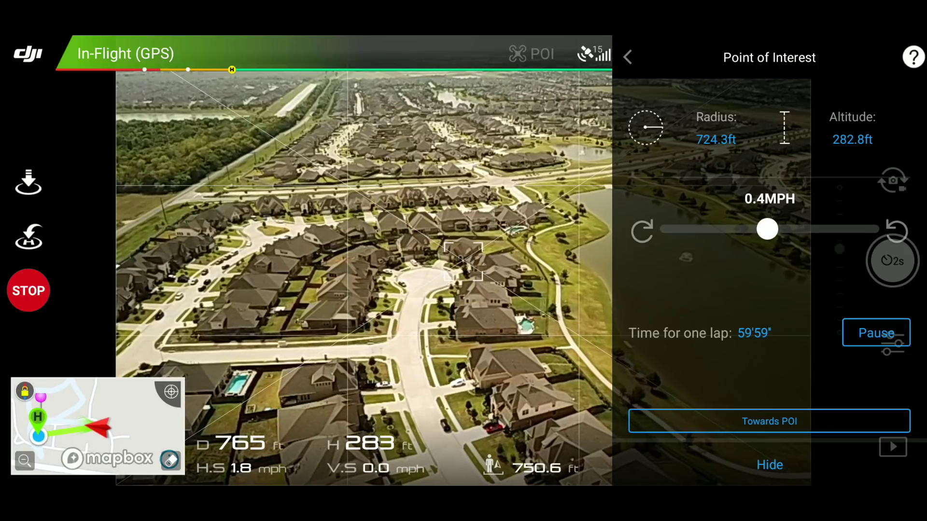
{"action": "left_click_drag", "start_coordinate": [767, 228], "coordinate": [766, 228]}
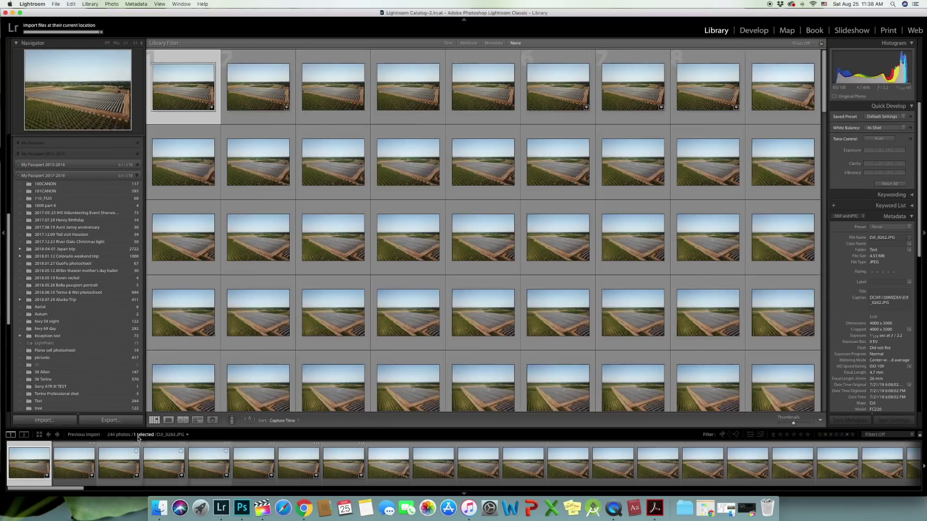
- Cool the white balance slightly and raise Clarity to +23 on the first drone photo
{"action": "key", "text": "d"}
{"action": "left_click_drag", "start_coordinate": [869, 169], "coordinate": [867, 170]}
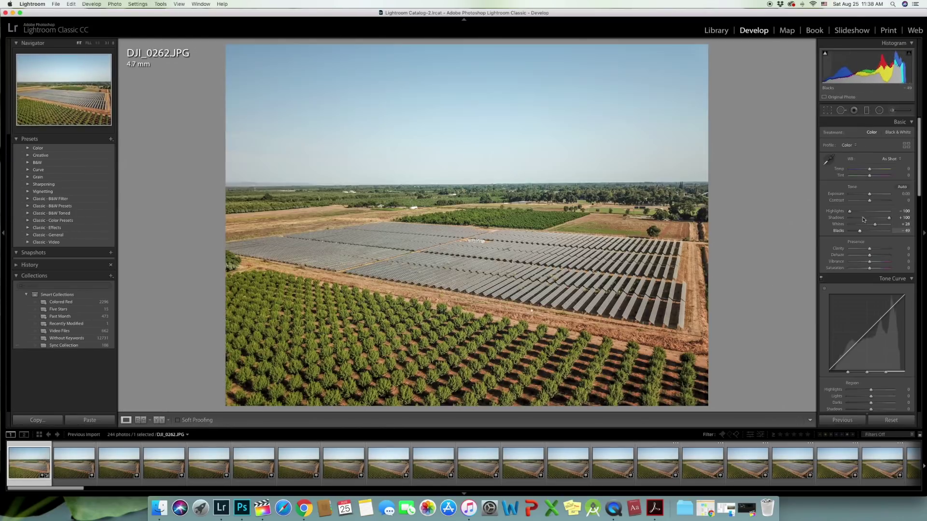
{"action": "left_click_drag", "start_coordinate": [869, 249], "coordinate": [874, 248]}
- Sync those Develop edits to all 244 selected photos
{"action": "key", "text": "super+a"}
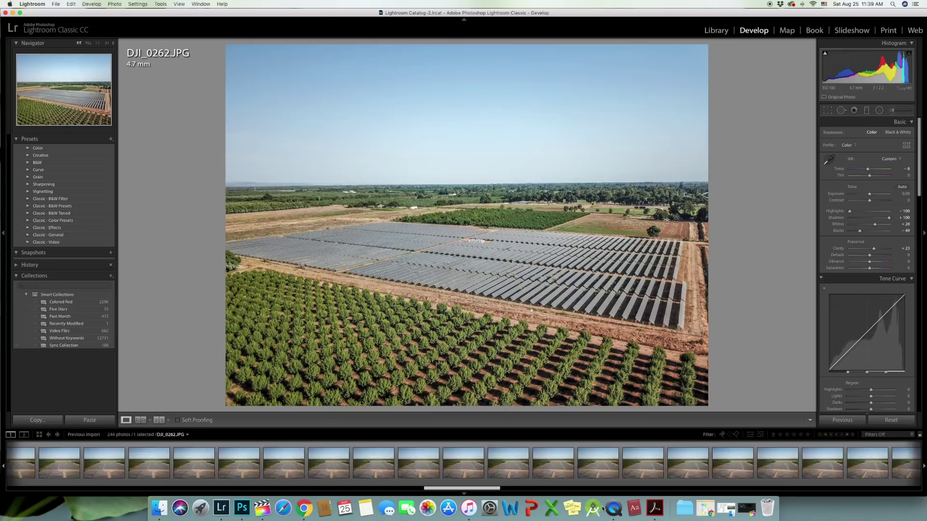
{"action": "key", "text": "super+shift+s"}
{"action": "key", "text": "Return"}
{"action": "key", "text": "Right"}
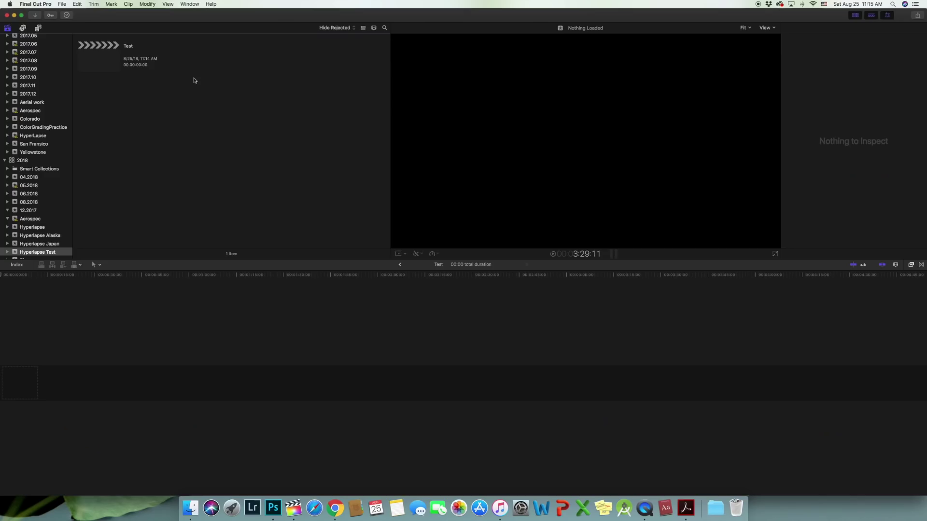
- Set the Test project's video format to 4K and its frame rate to 30p
{"action": "left_click", "coordinate": [119, 57]}
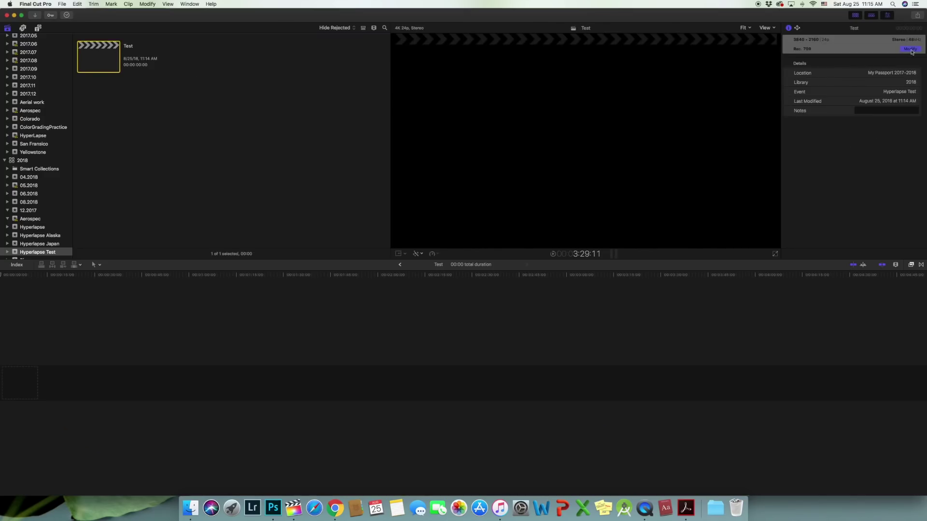
{"action": "left_click", "coordinate": [911, 49]}
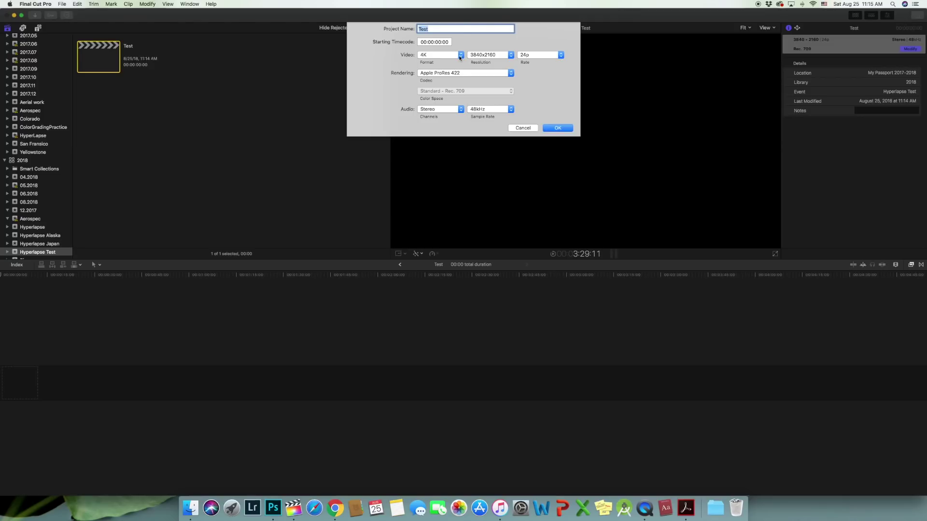
{"action": "left_click", "coordinate": [459, 56]}
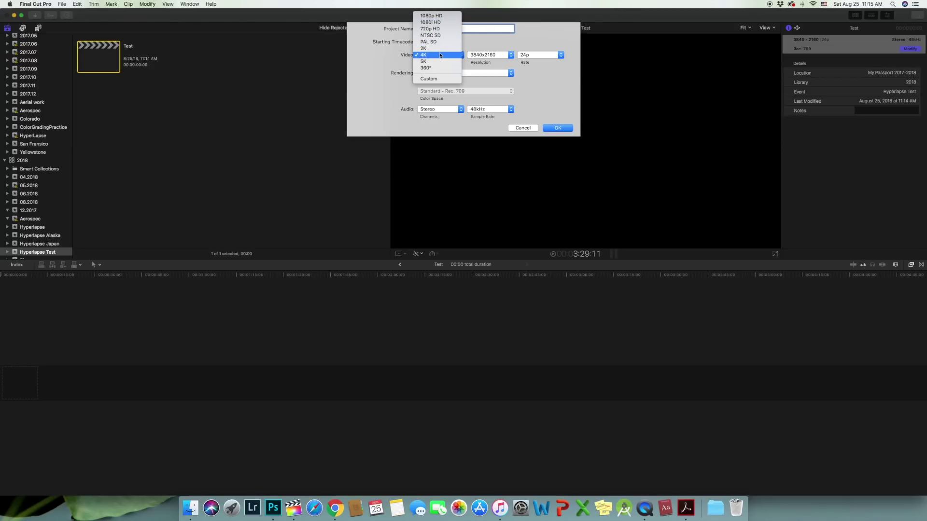
{"action": "left_click", "coordinate": [440, 55]}
{"action": "left_click", "coordinate": [542, 57]}
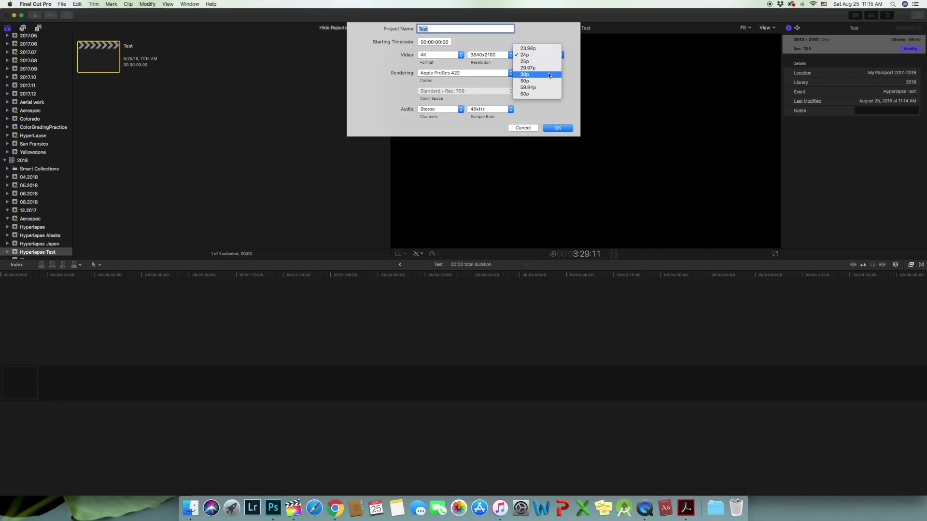
{"action": "left_click", "coordinate": [550, 74]}
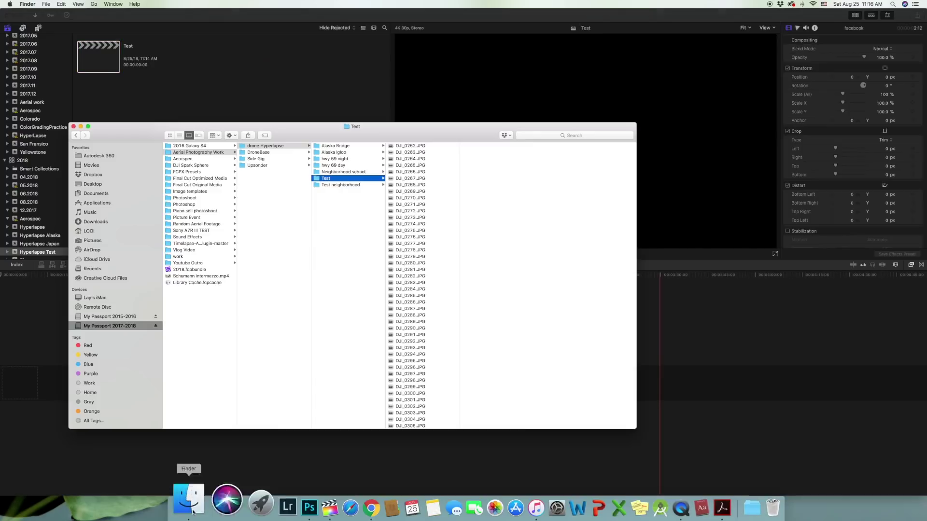
{"action": "key", "text": "Right"}
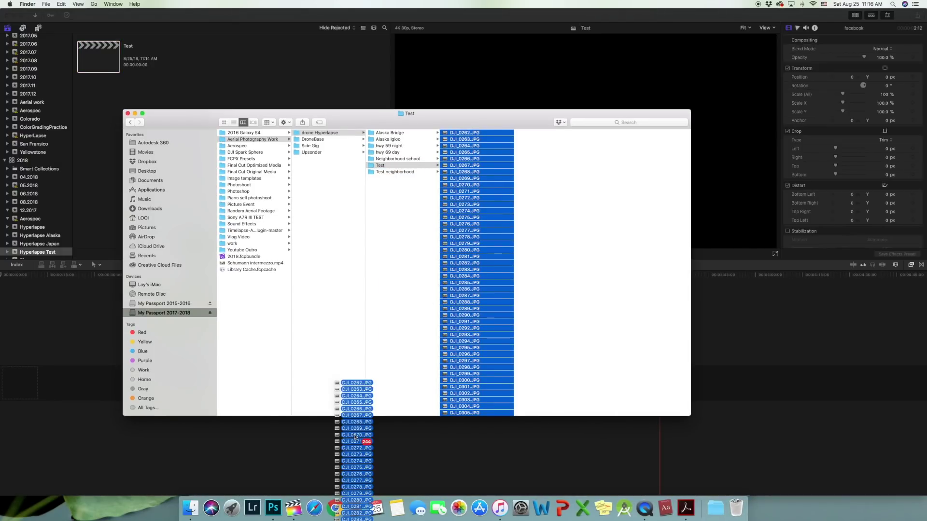
- Add all the interval photos to the Test timeline and select every clip
{"action": "left_click_drag", "start_coordinate": [353, 434], "coordinate": [362, 386]}
{"action": "key", "text": "super+m"}
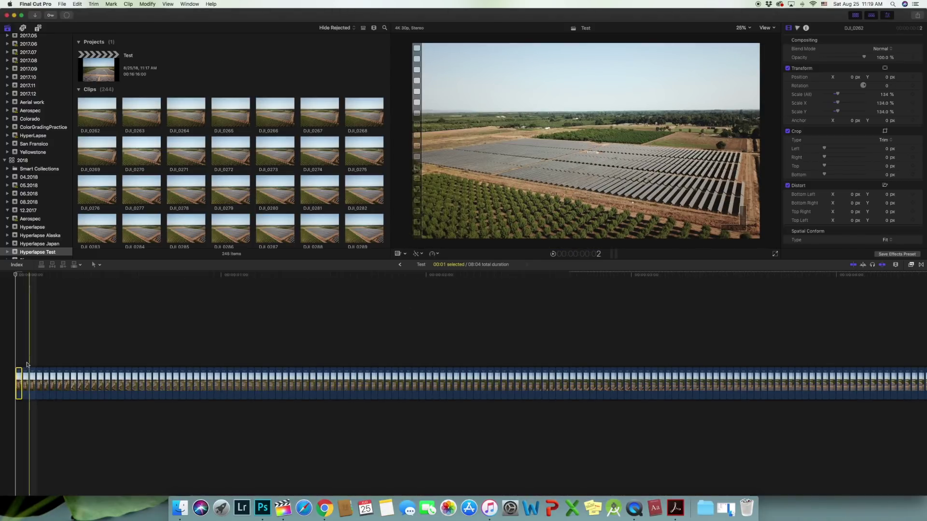
{"action": "key", "text": "super+a"}
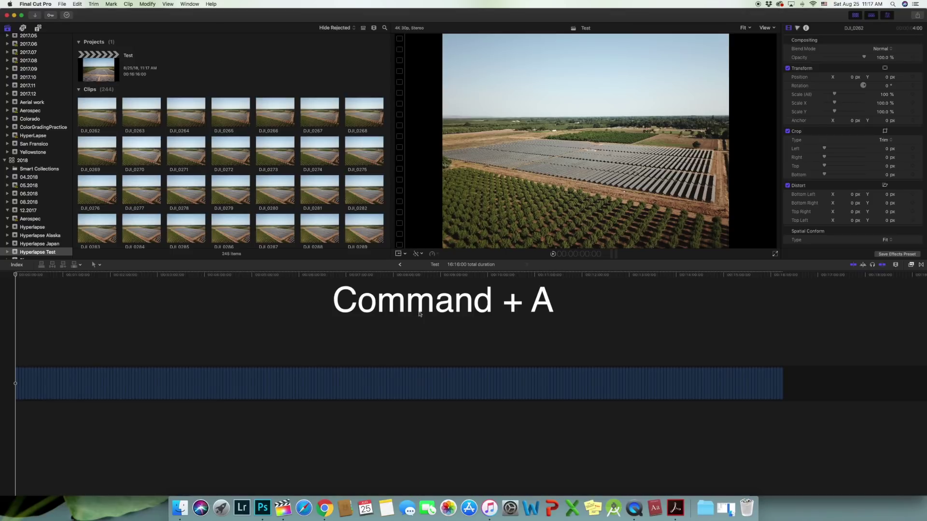
{"action": "key", "text": "super+a"}
- Change every selected clip's duration to 1 frame
{"action": "key", "text": "ctrl+d"}
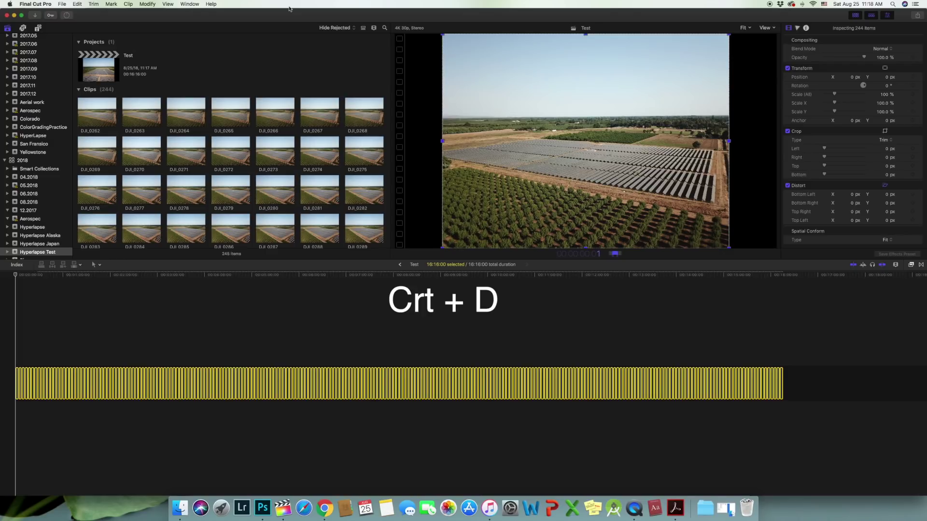
{"action": "left_click", "coordinate": [148, 4]}
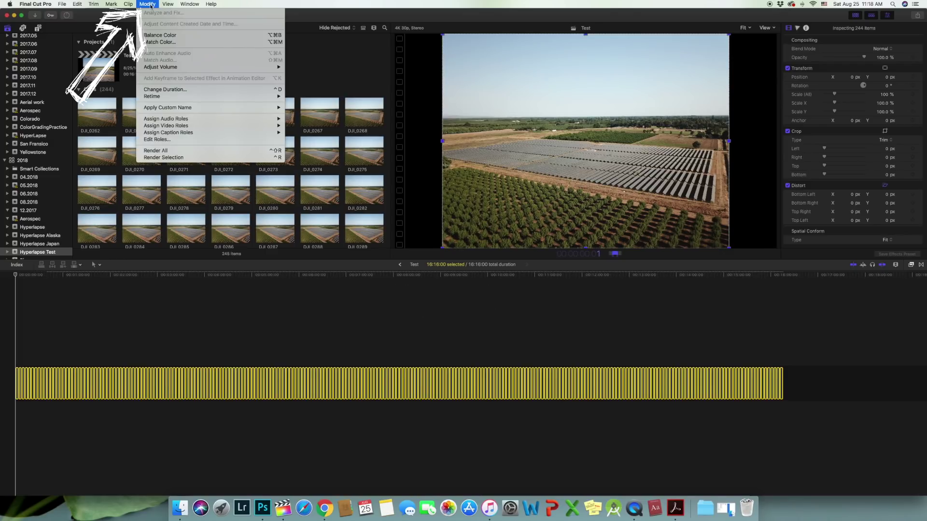
{"action": "left_click", "coordinate": [167, 90]}
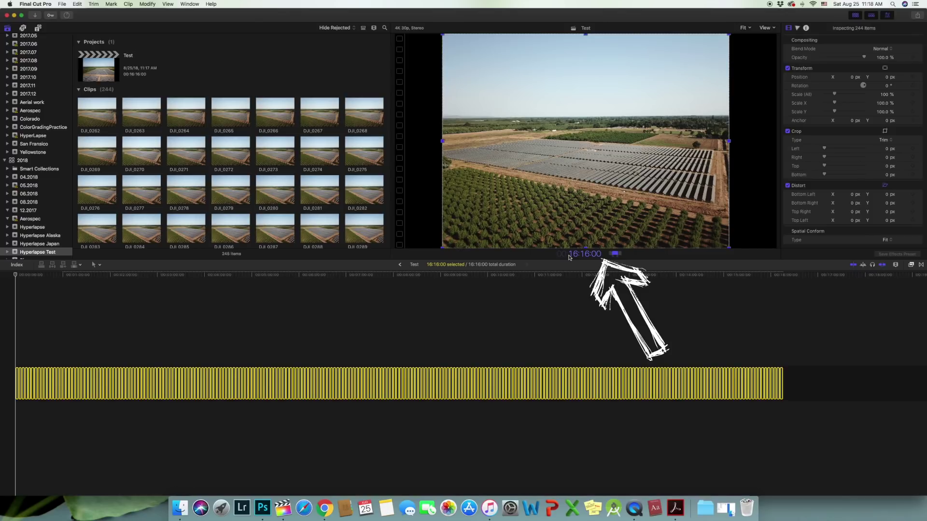
{"action": "type", "text": "1"}
{"action": "key", "text": "Return"}
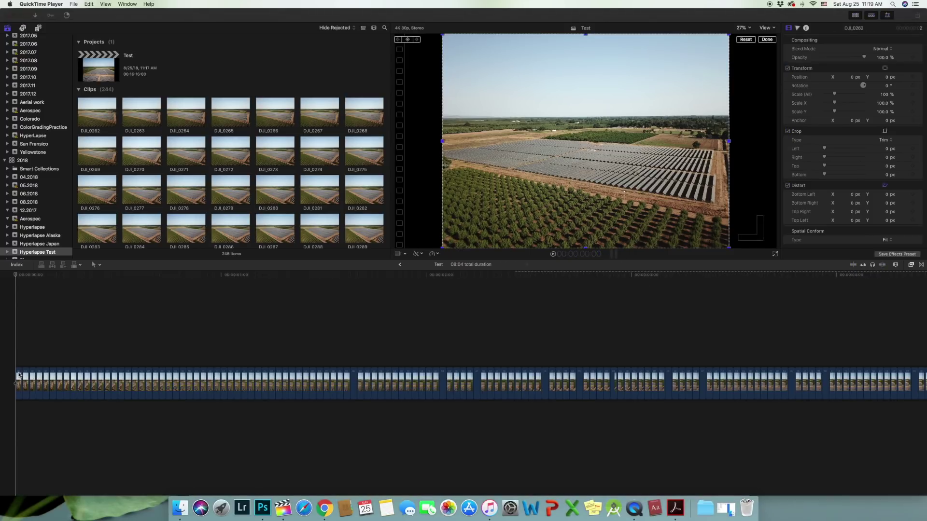
{"action": "key", "text": "c"}
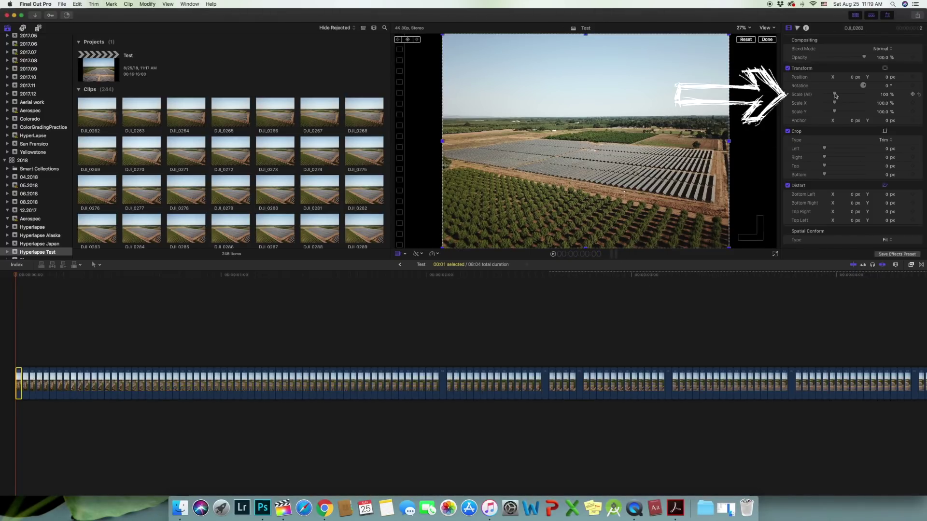
- Scale the first photo to 134% so it fills the 4K frame
{"action": "left_click", "coordinate": [767, 40]}
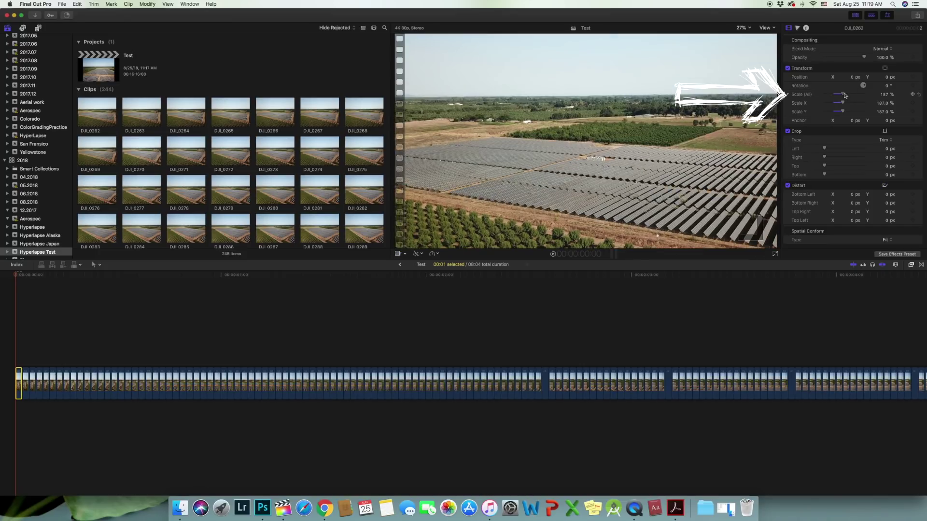
{"action": "left_click", "coordinate": [746, 29]}
{"action": "left_click", "coordinate": [748, 64]}
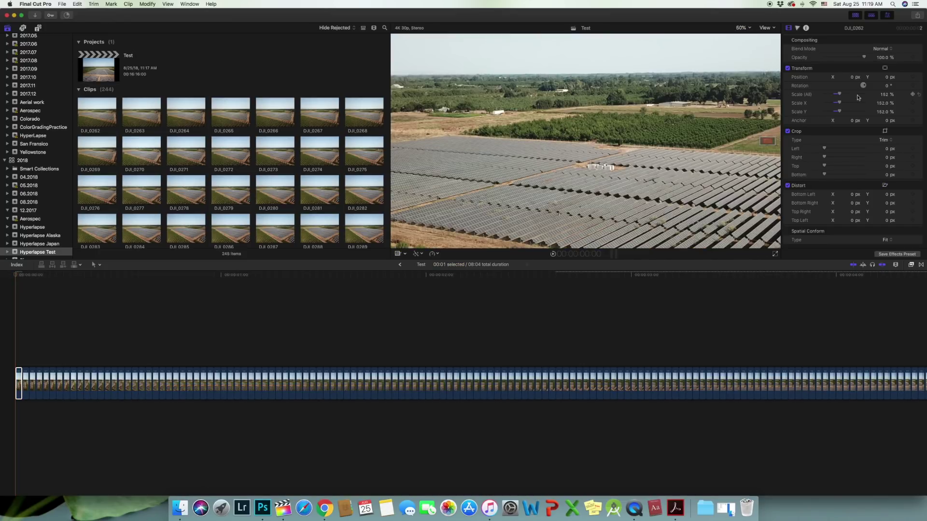
{"action": "left_click", "coordinate": [742, 28]}
{"action": "left_click", "coordinate": [748, 58]}
{"action": "left_click_drag", "start_coordinate": [840, 94], "coordinate": [840, 96]}
{"action": "left_click", "coordinate": [887, 95]}
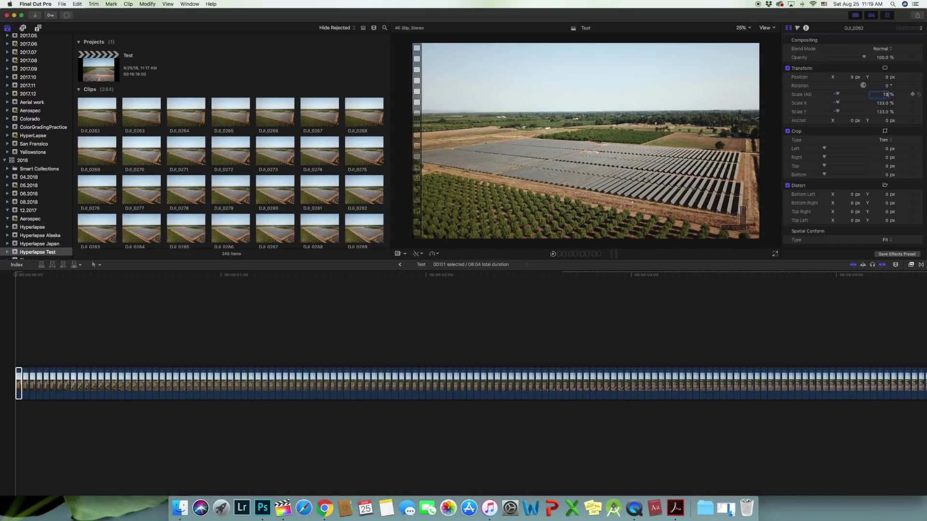
- Copy the first clip and paste only its Scale attribute onto the remaining 243 clips
{"action": "key", "text": "super+c"}
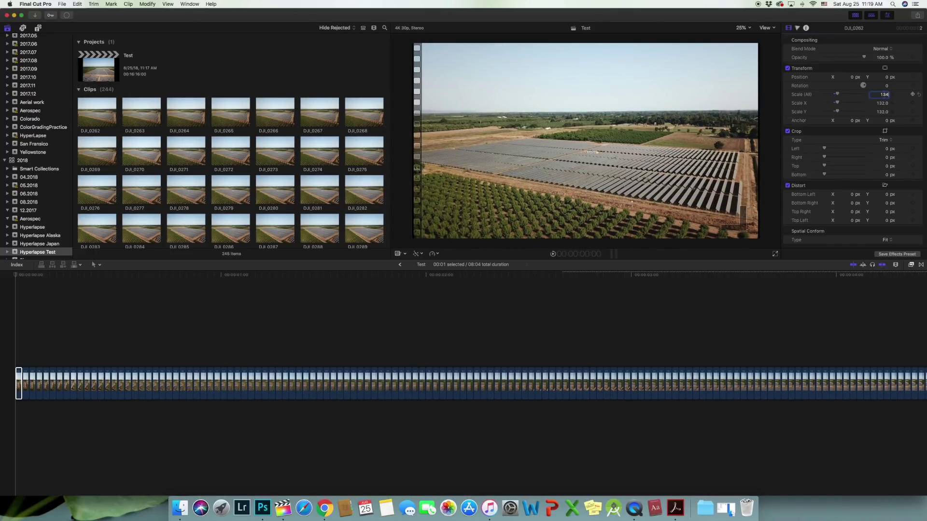
{"action": "left_click_drag", "start_coordinate": [24, 360], "coordinate": [925, 406]}
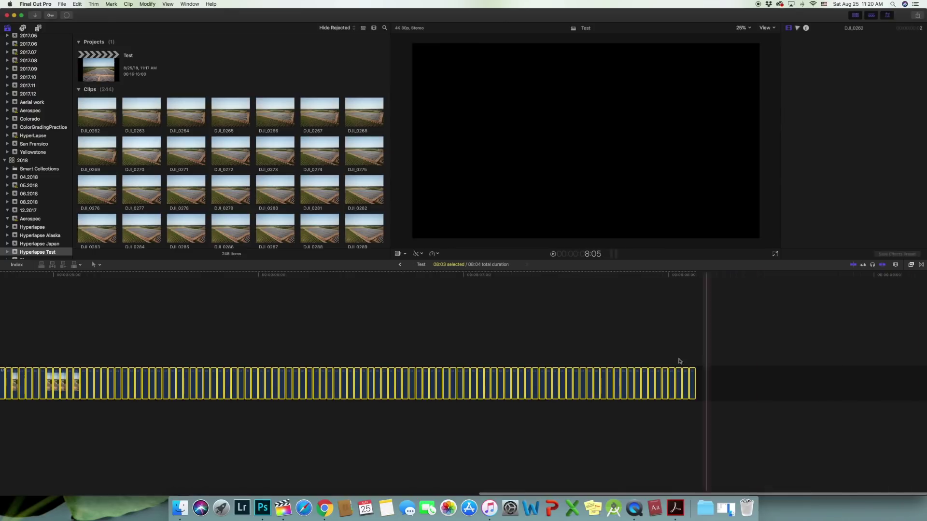
{"action": "key", "text": "super+shift+v"}
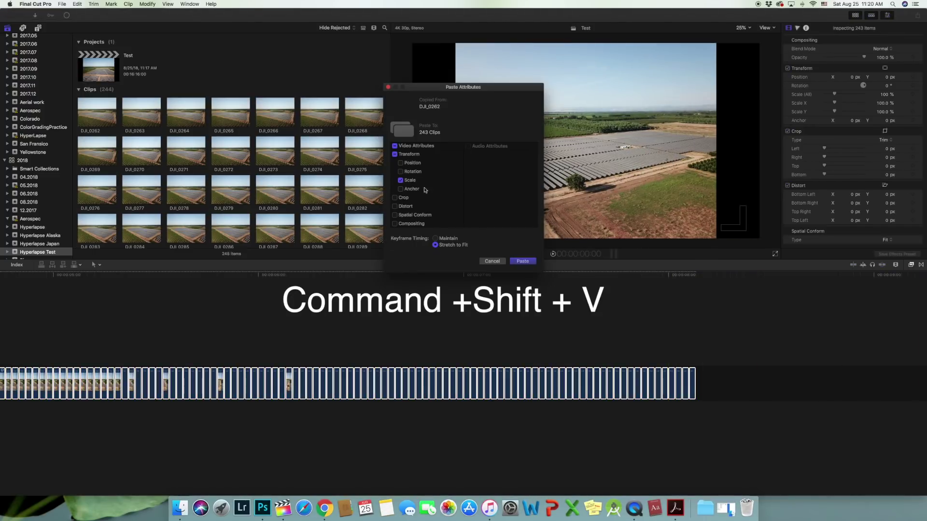
{"action": "left_click", "coordinate": [400, 181]}
{"action": "left_click", "coordinate": [522, 261]}
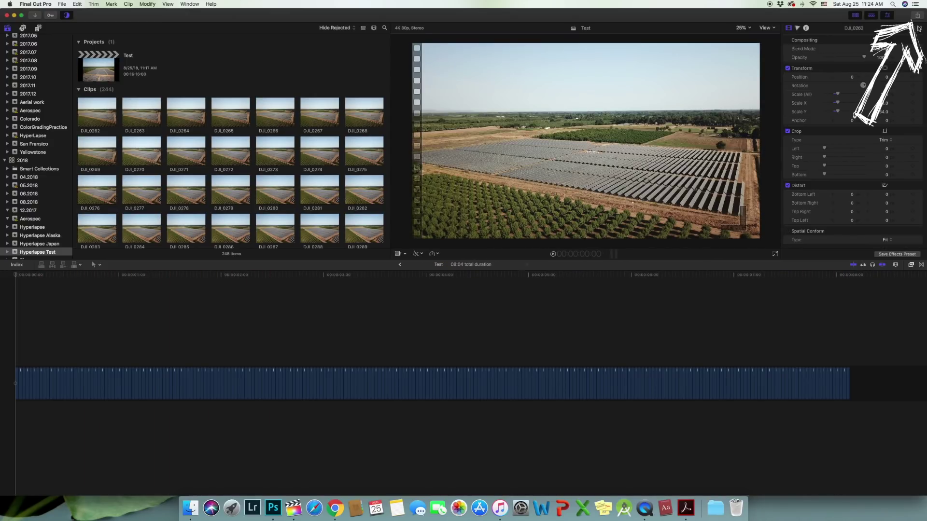
- Export the hyperlapse to Test.mp4, overwriting the existing file, and drop it into the timeline
{"action": "left_click", "coordinate": [919, 17]}
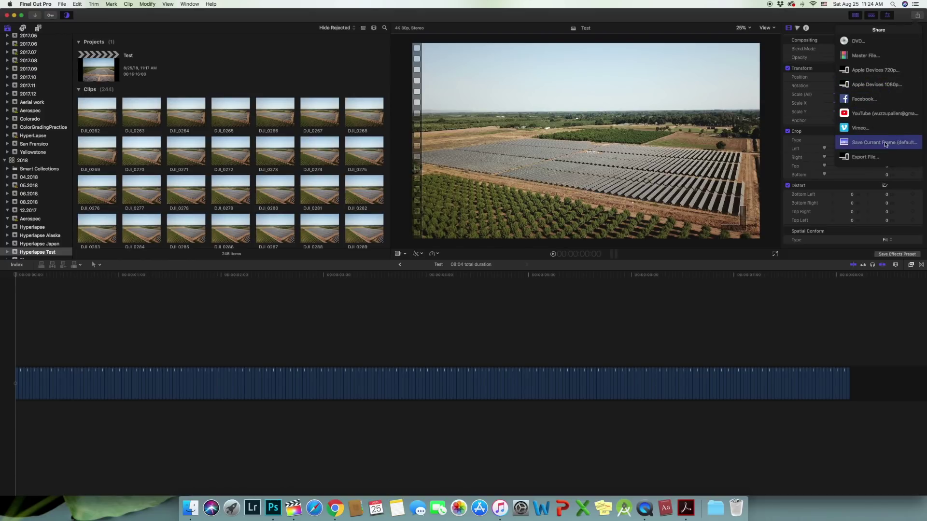
{"action": "left_click", "coordinate": [865, 157]}
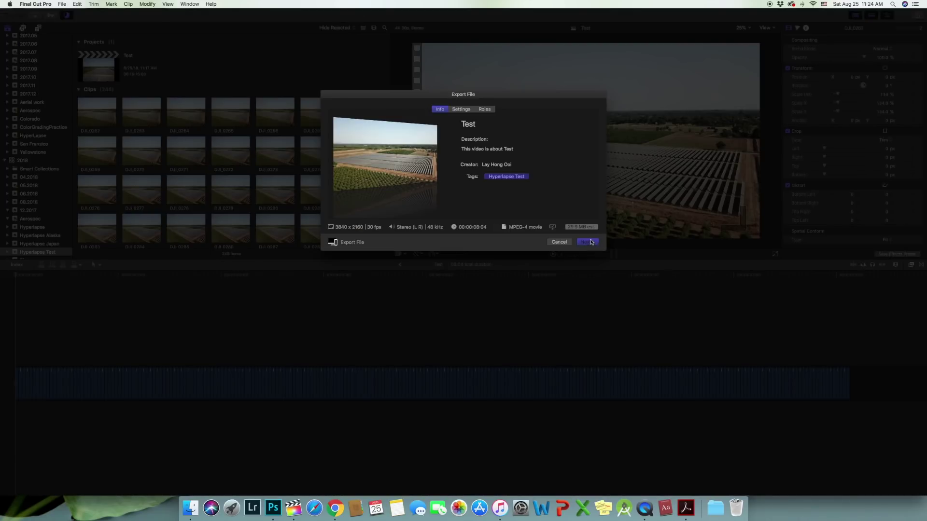
{"action": "left_click", "coordinate": [591, 242]}
{"action": "left_click", "coordinate": [689, 348]}
{"action": "left_click", "coordinate": [512, 145]}
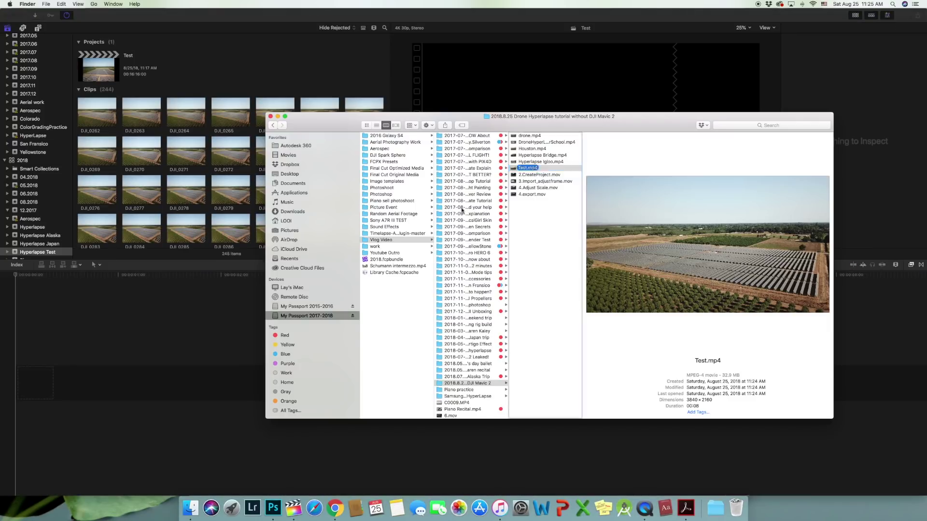
{"action": "left_click_drag", "start_coordinate": [528, 168], "coordinate": [172, 369]}
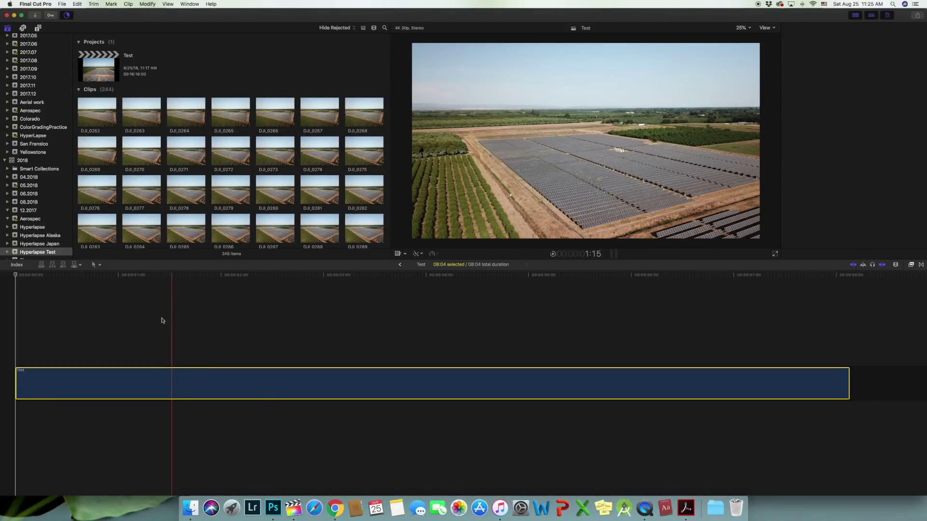
- Enable Stabilization on Test.mp4, lower Translation Smooth to 2.49, choose InertiaCam, and play it back
{"action": "key", "text": "space"}
{"action": "key", "text": "cmd+4"}
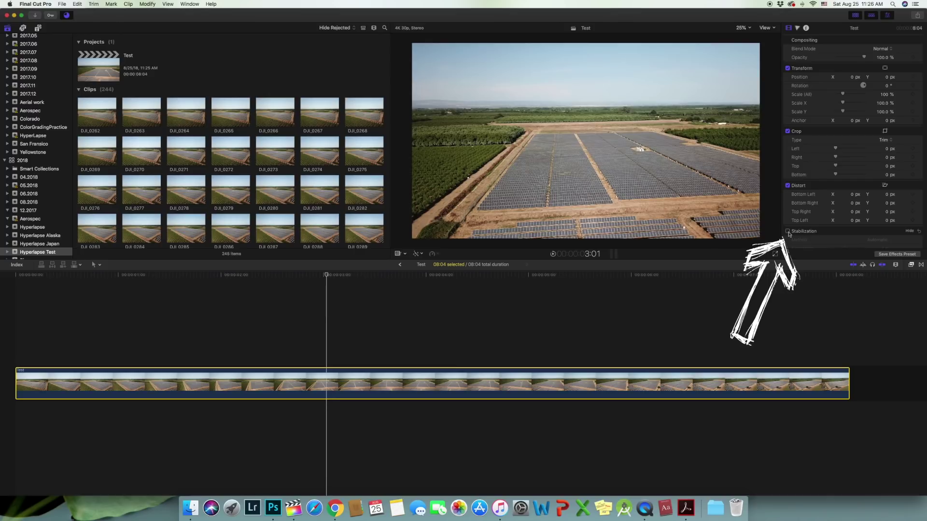
{"action": "left_click", "coordinate": [788, 232]}
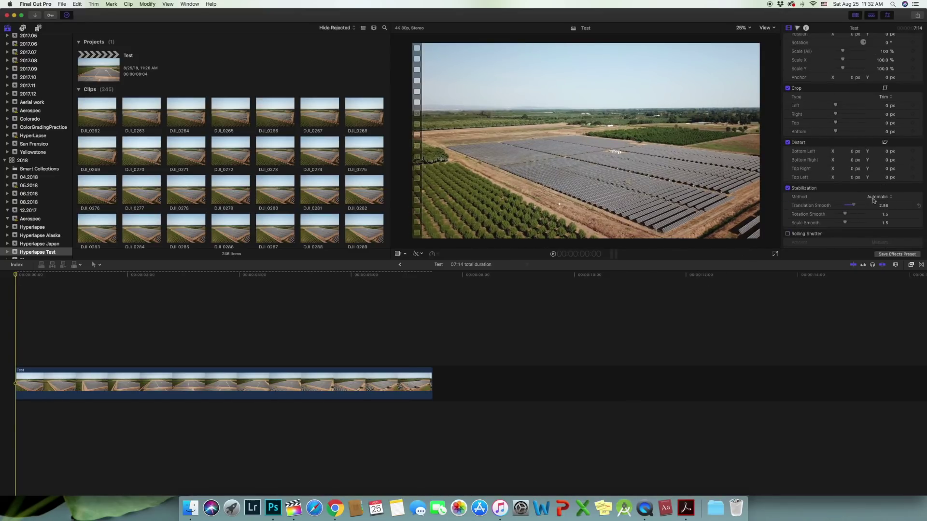
{"action": "left_click_drag", "start_coordinate": [853, 207], "coordinate": [856, 206]}
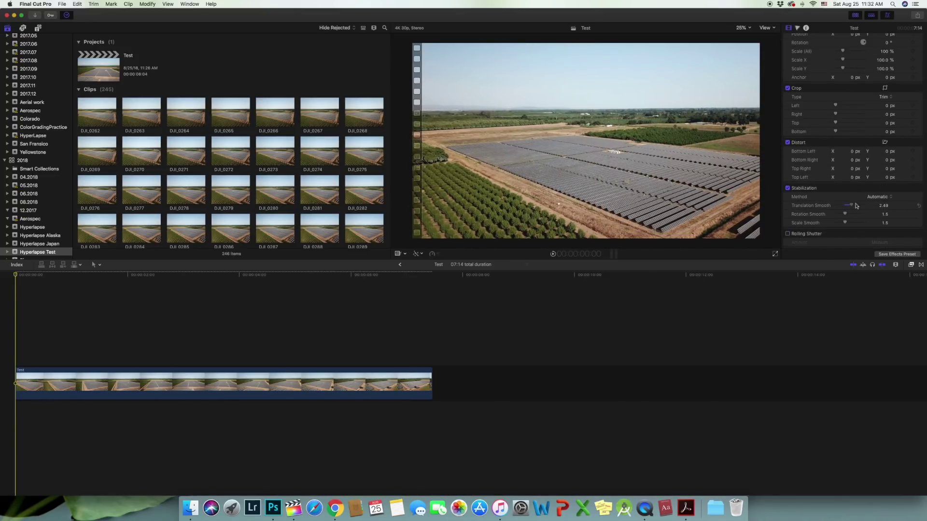
{"action": "left_click", "coordinate": [884, 201]}
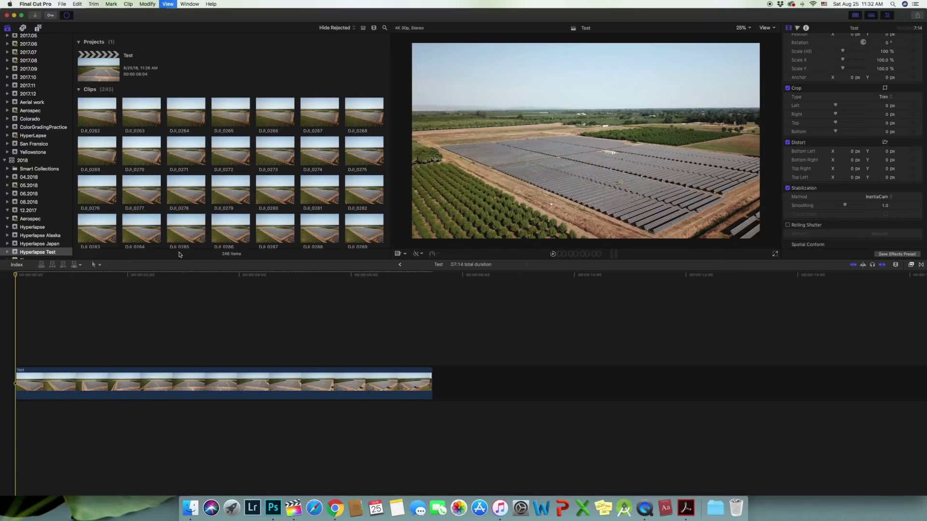
{"action": "key", "text": "space"}
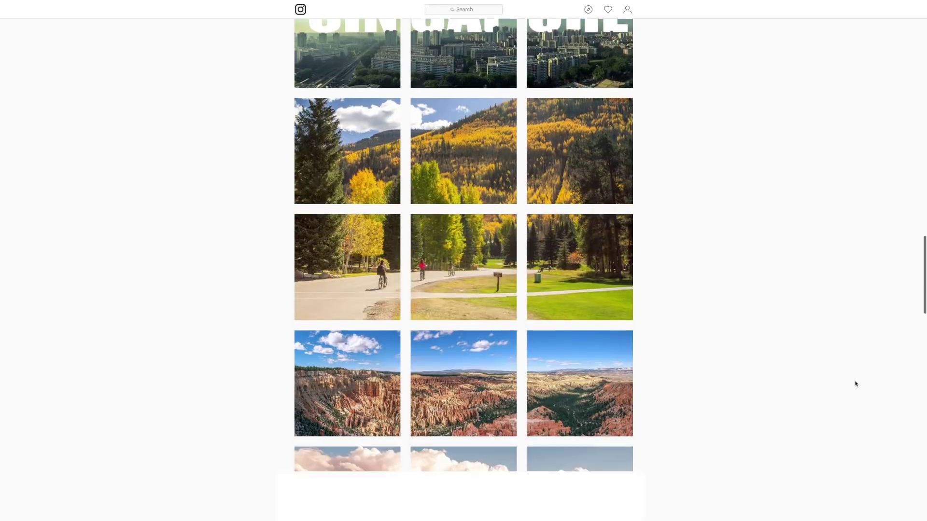
- Scroll down through the Instagram grid of aerial and landscape photos
{"action": "scroll", "coordinate": [855, 383], "scroll_direction": "down", "scroll_amount": 10}
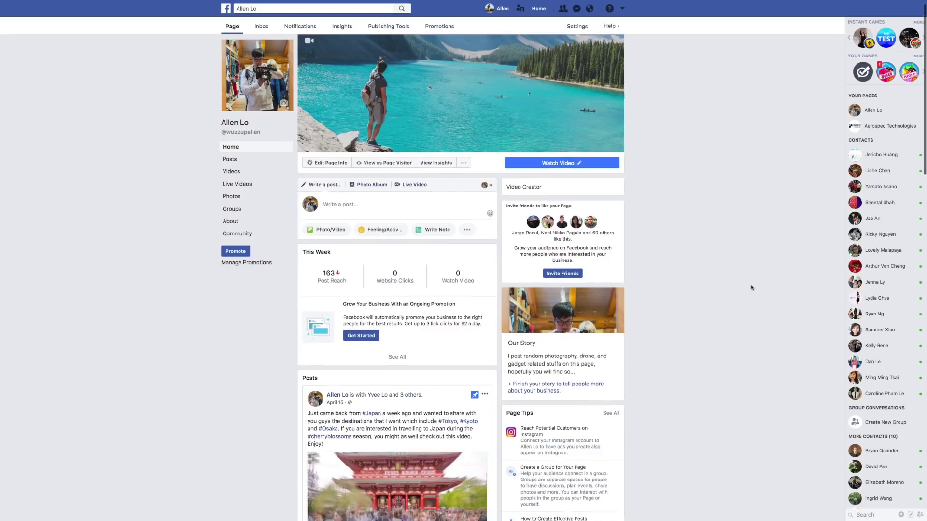
{"action": "scroll", "coordinate": [751, 288], "scroll_direction": "down", "scroll_amount": 3}
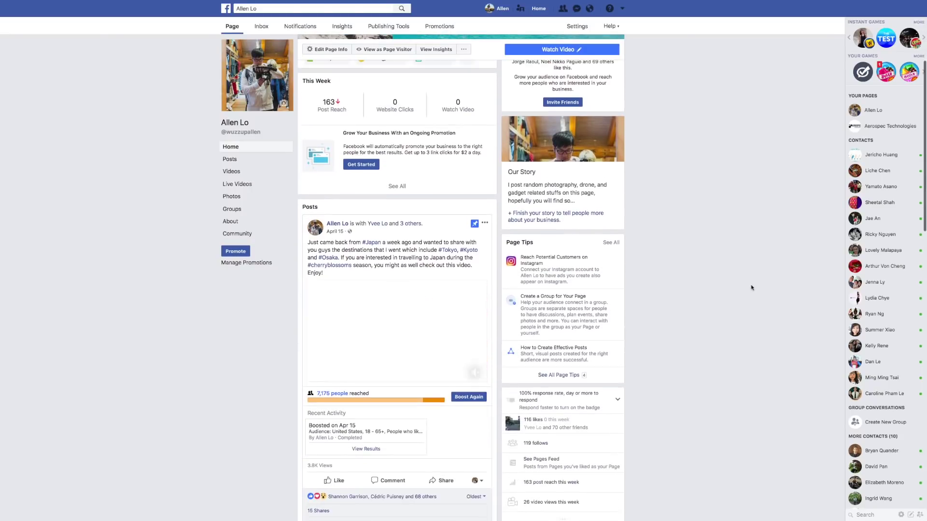